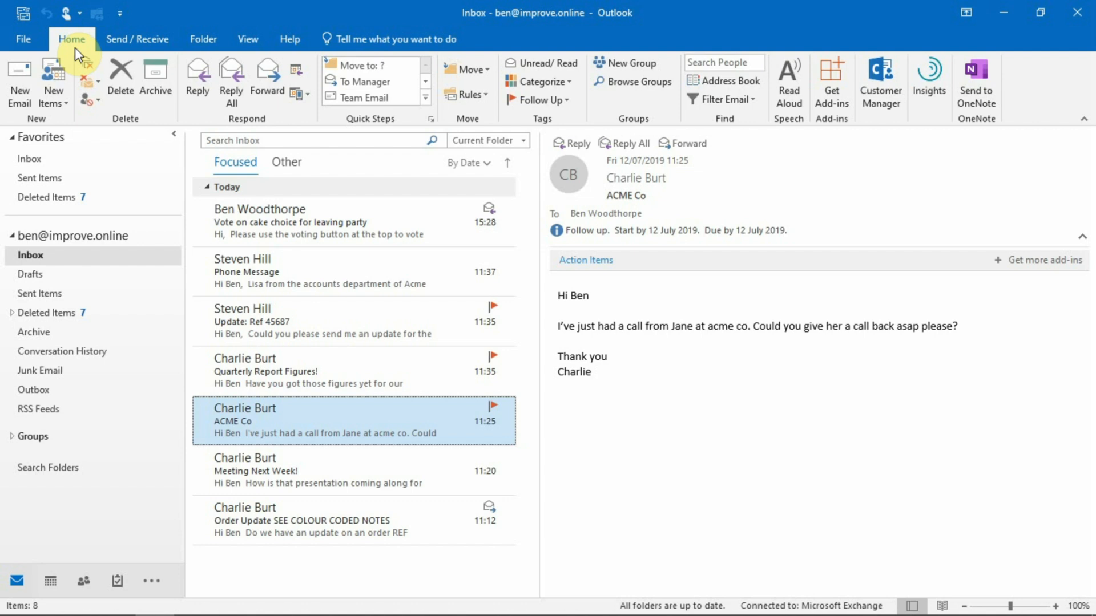
Open the Phone Message email in its own window and start a 'RE: Phone Message' reply.
left_click(267, 290)
double_click(267, 290)
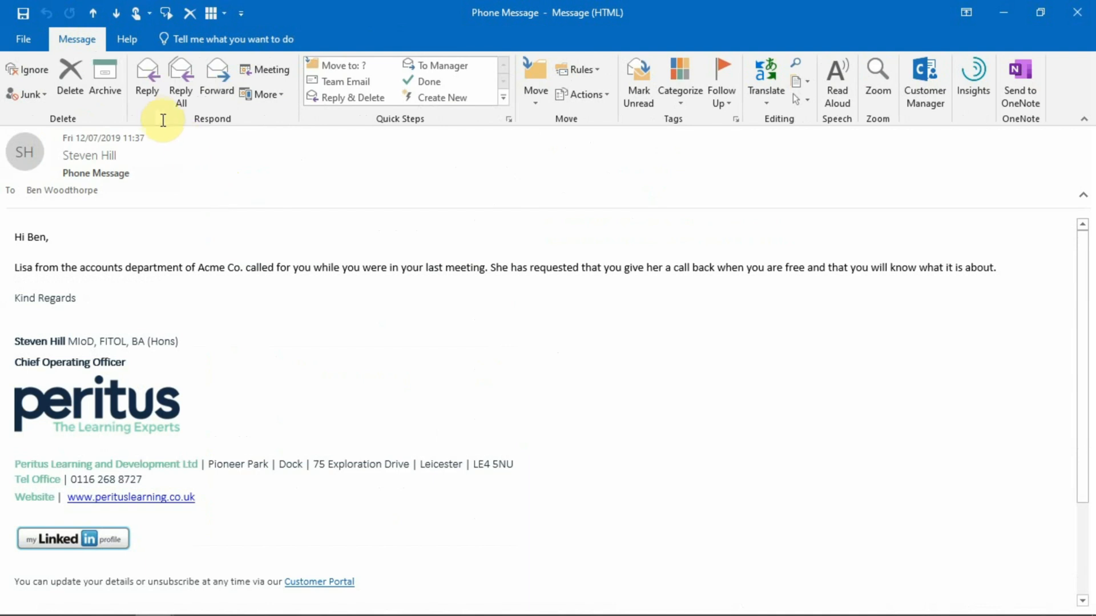
left_click(149, 96)
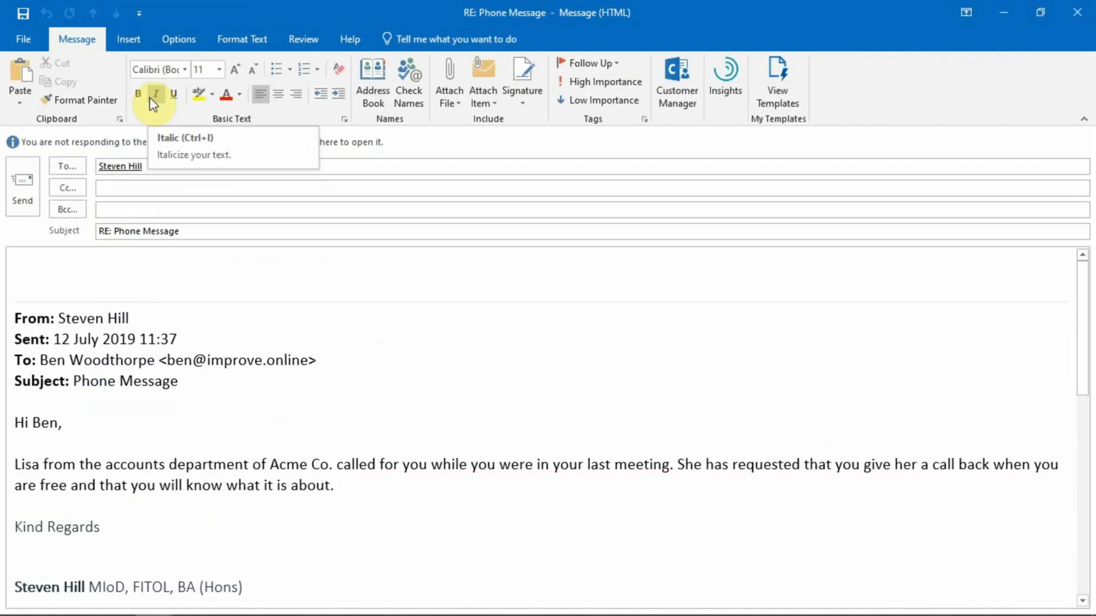
left_click(364, 184)
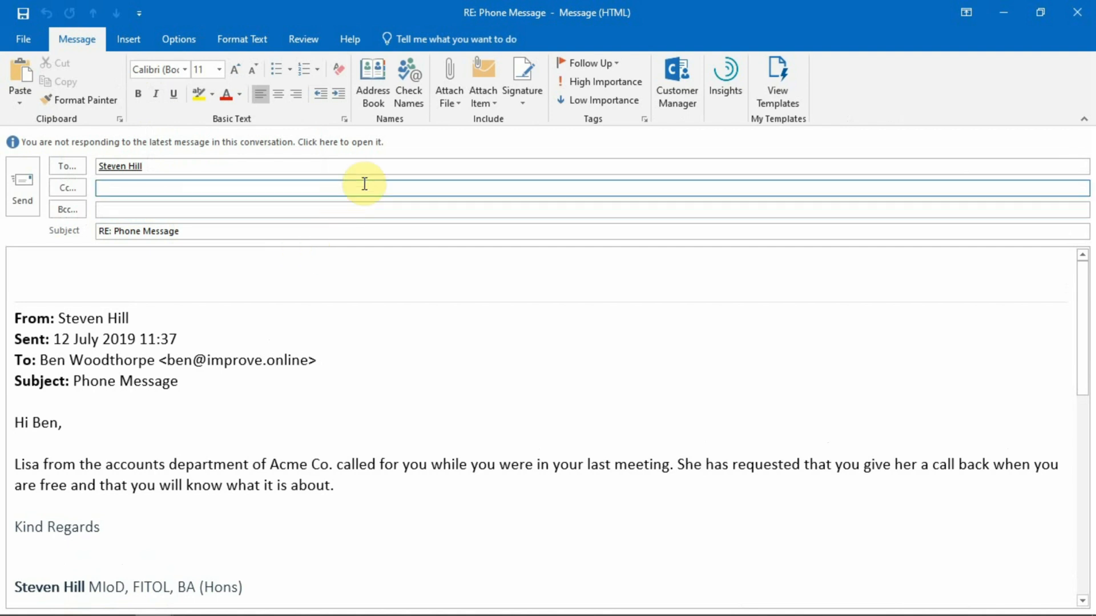
Create a new, empty signature in Signatures and Stationery, named with the user's name.
left_click(528, 104)
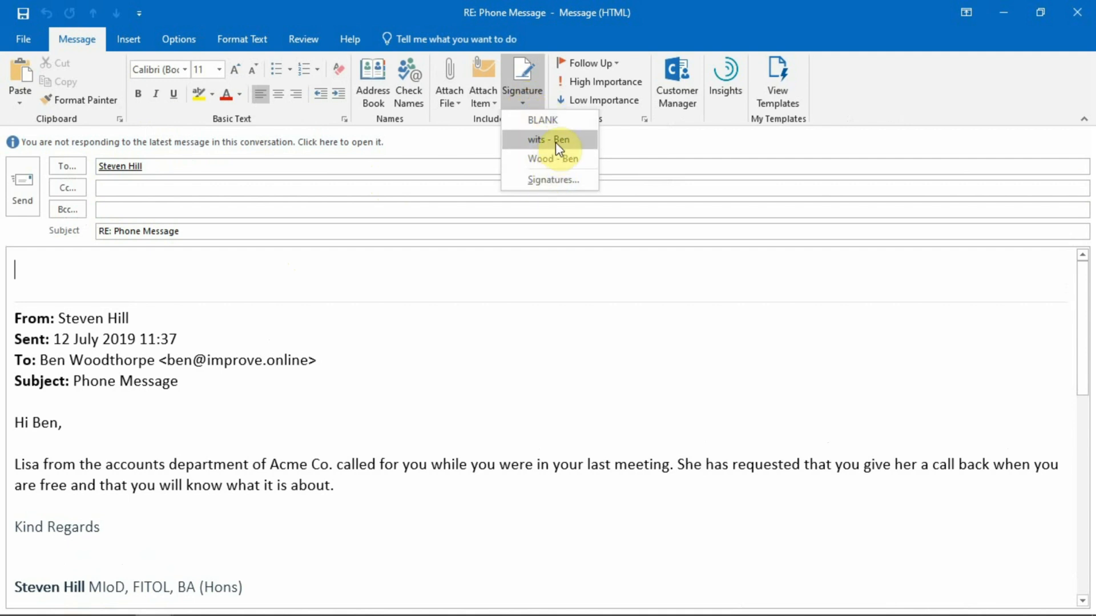
left_click(550, 181)
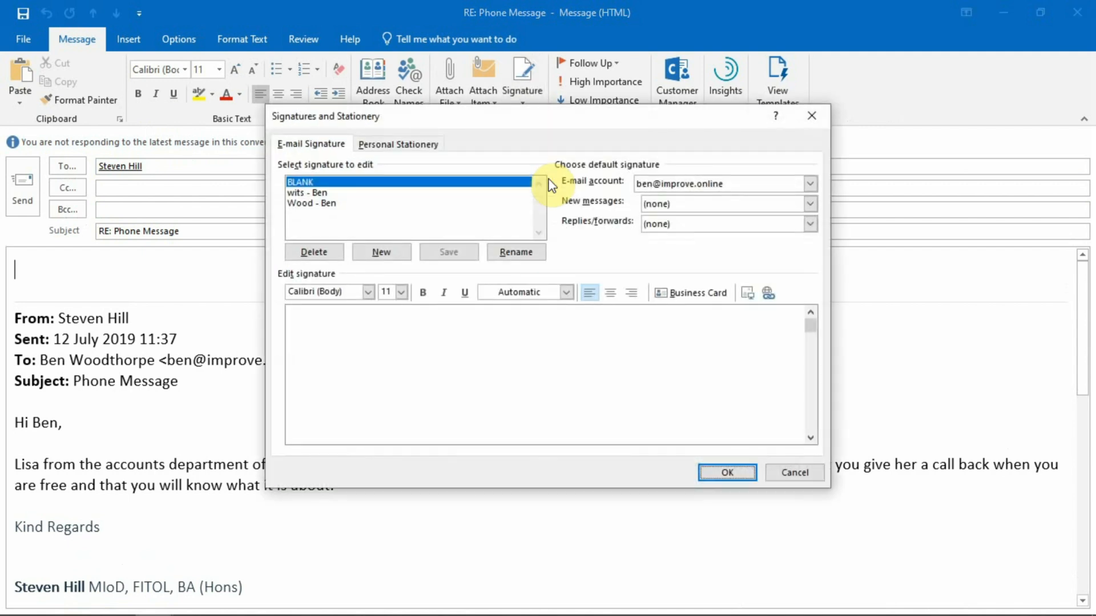
left_click(371, 258)
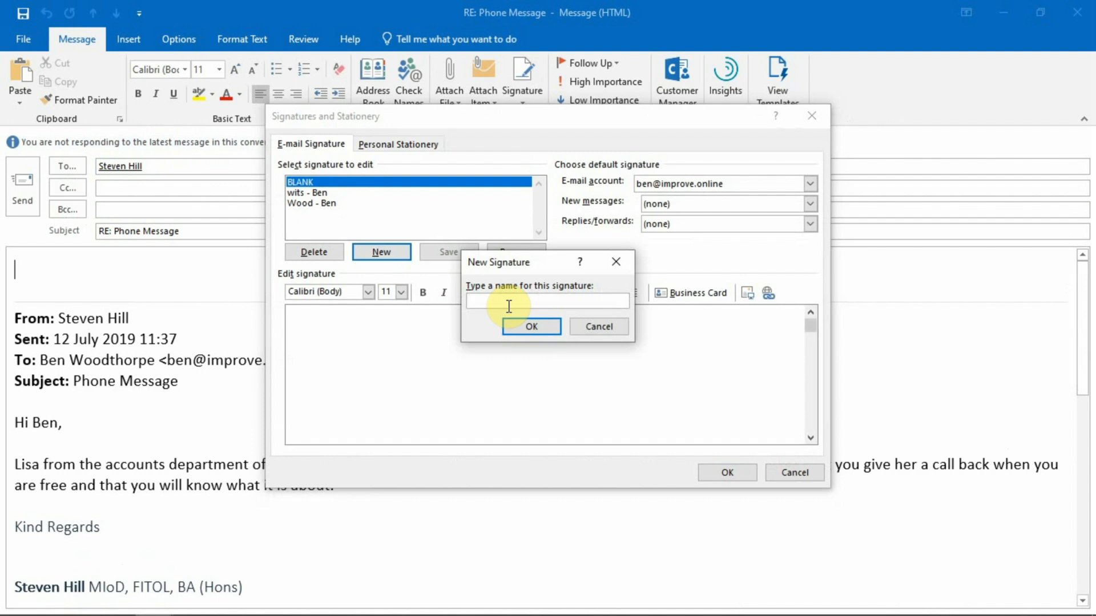
type("Ben W")
left_click(551, 325)
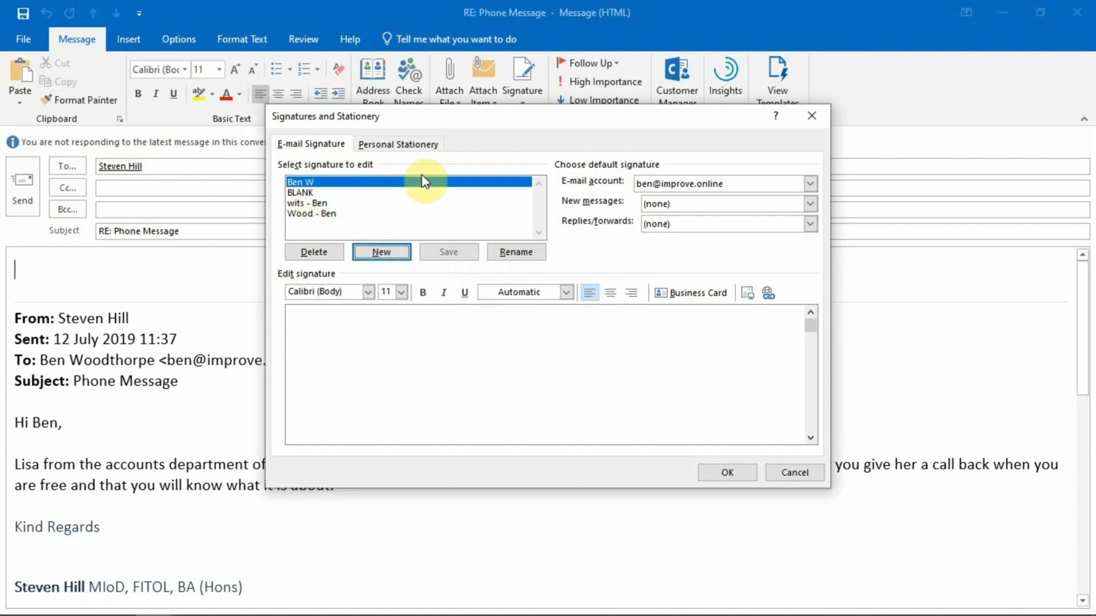
Type the signature: 'Kind Regards', then the user's name, e-mail address and phone number.
left_click(327, 314)
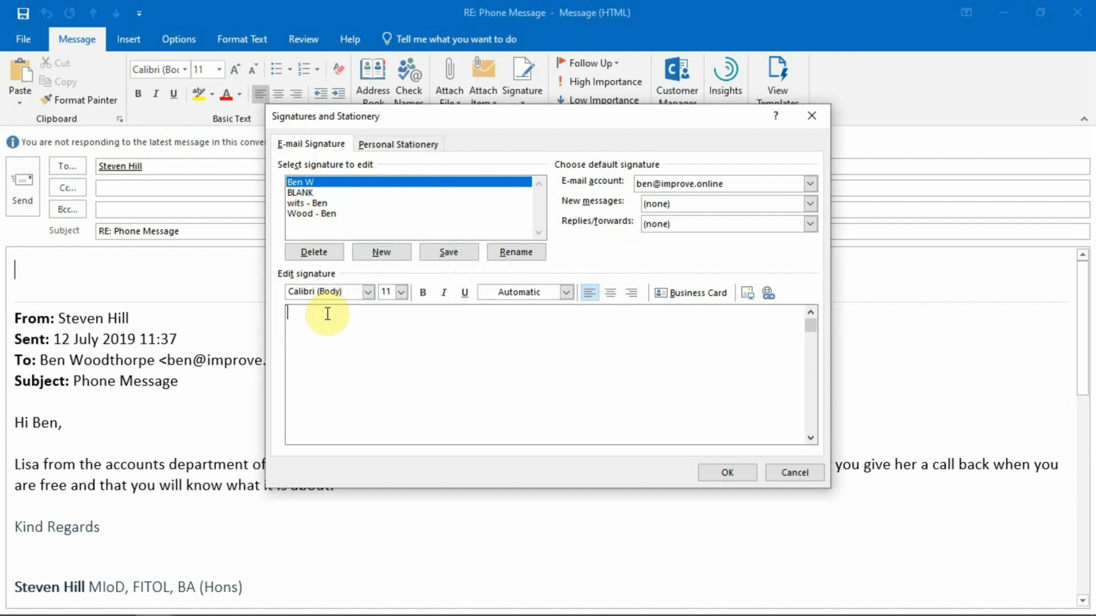
type("Kind rega")
key("BackSpace")
key("BackSpace")
key("BackSpace")
key("BackSpace")
type("Regards")
key("Return")
key("Return")
type("Ben")
key("Return")
key("Return")
type("0123 123123")
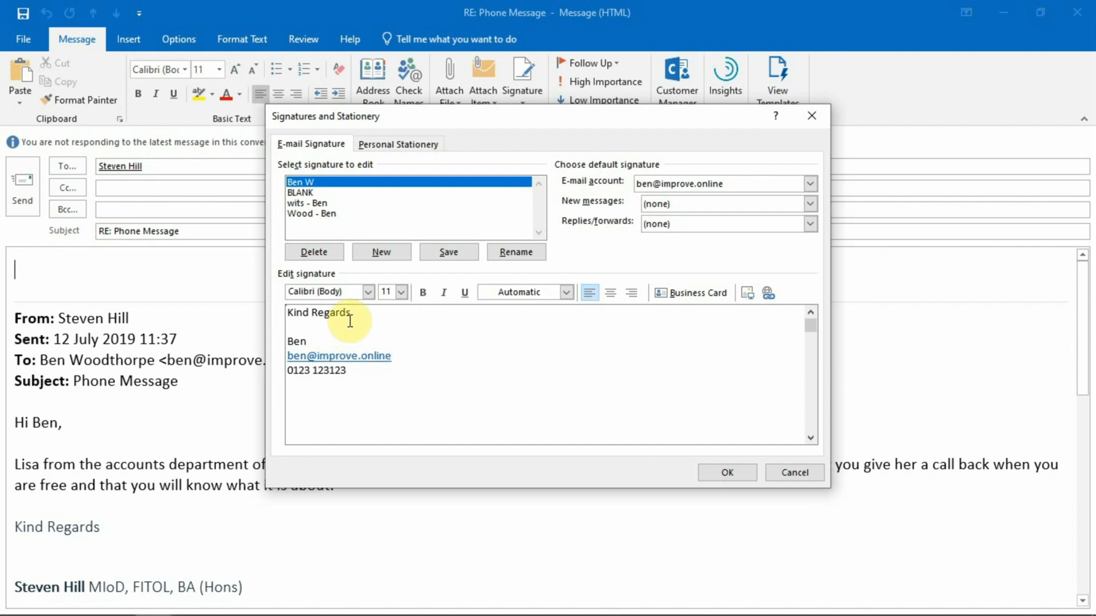
Make the 'Kind Regards' line bold, italic and underlined.
left_click_drag(355, 314, 264, 309)
left_click(426, 294)
left_click(444, 293)
left_click(463, 293)
left_click(402, 322)
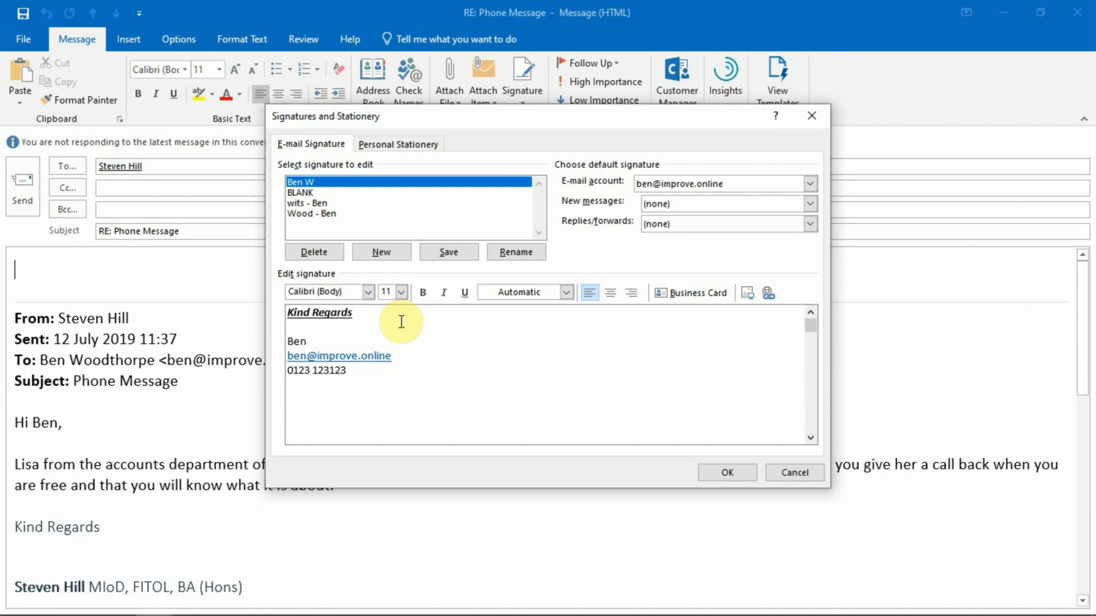
Select the e-mail account and set the new signature as default for new messages.
left_click(294, 328)
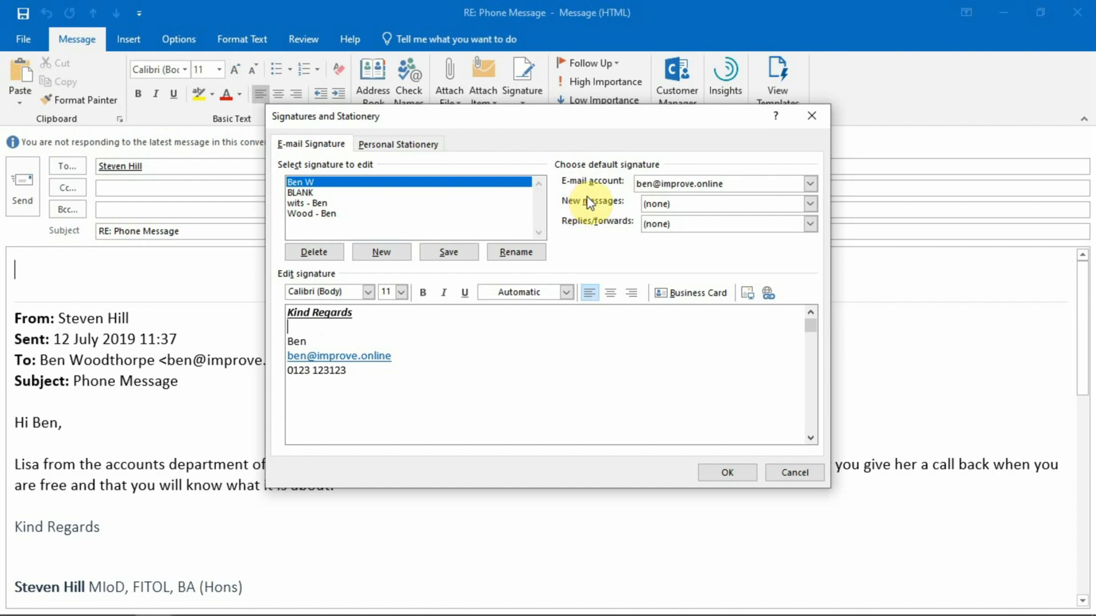
left_click(811, 184)
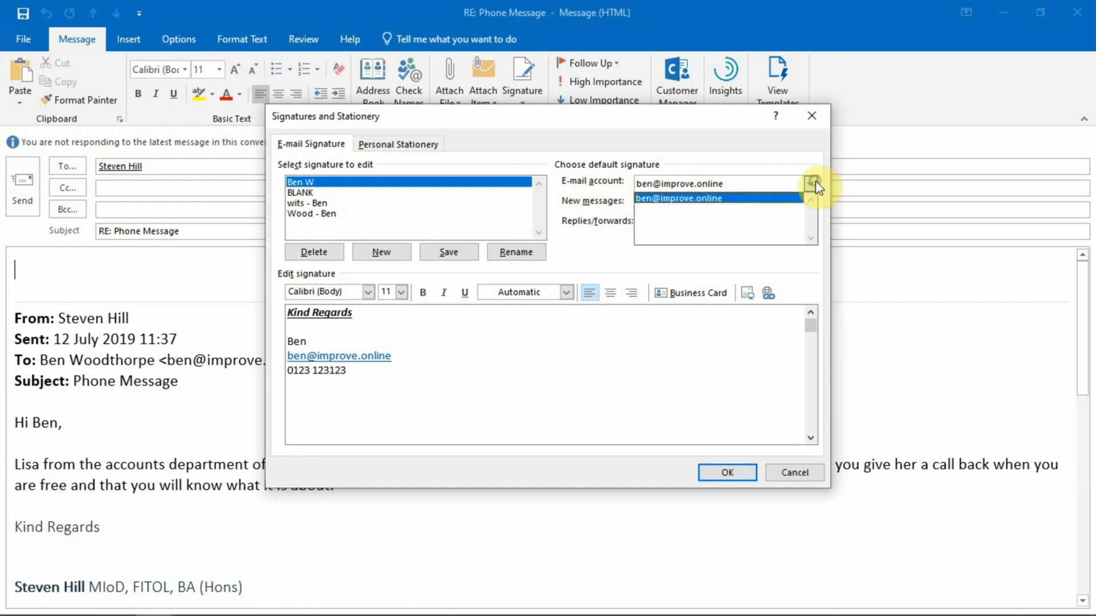
left_click(778, 197)
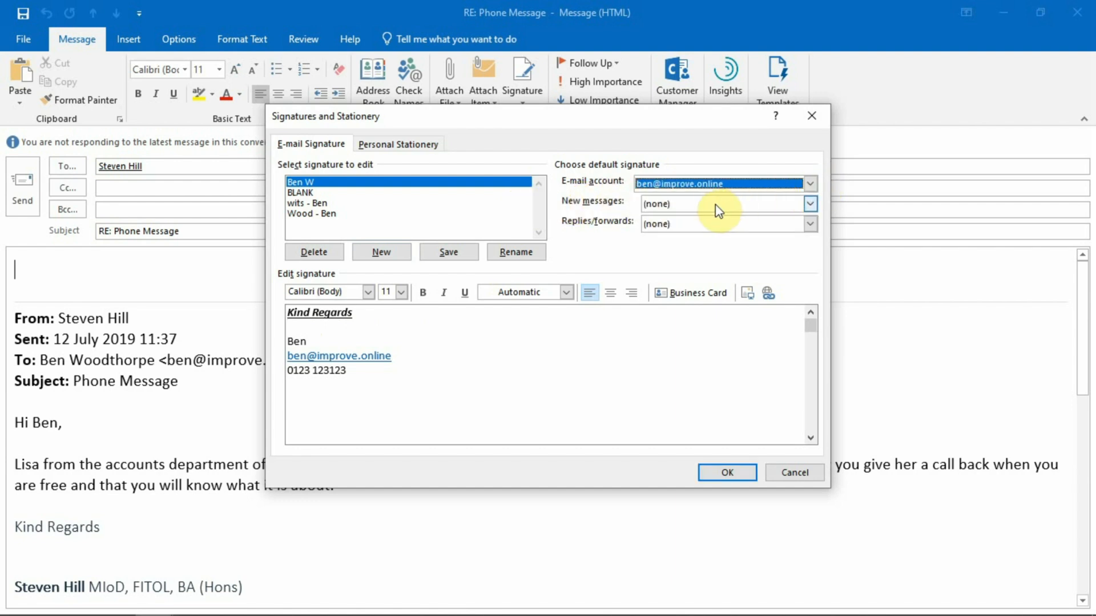
double_click(811, 205)
left_click(811, 206)
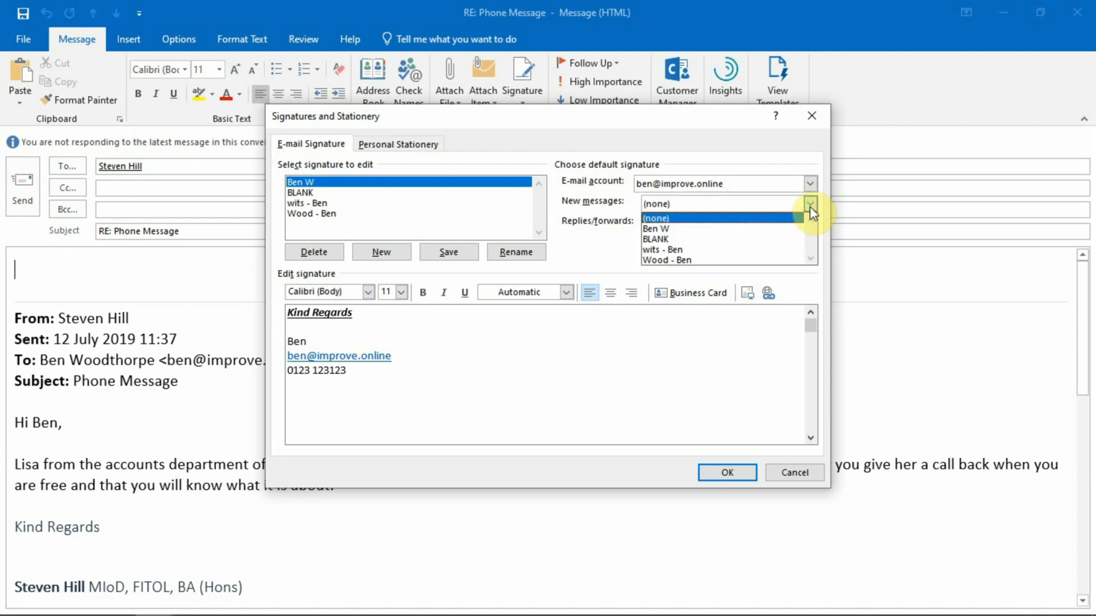
left_click(779, 230)
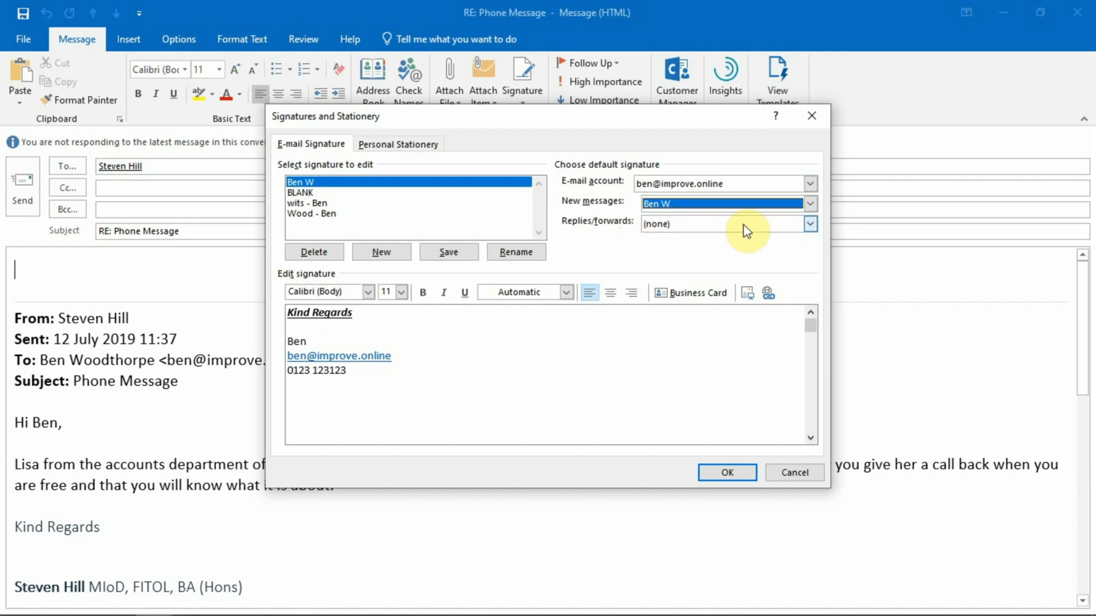
Set the new signature as the default for replies and forwards.
left_click(810, 224)
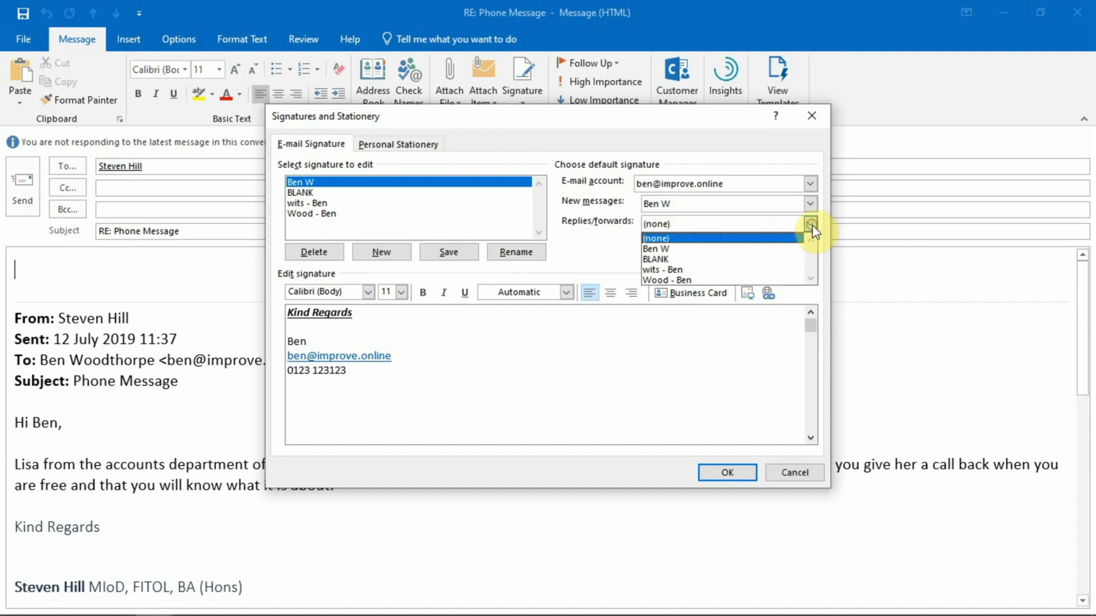
left_click(778, 253)
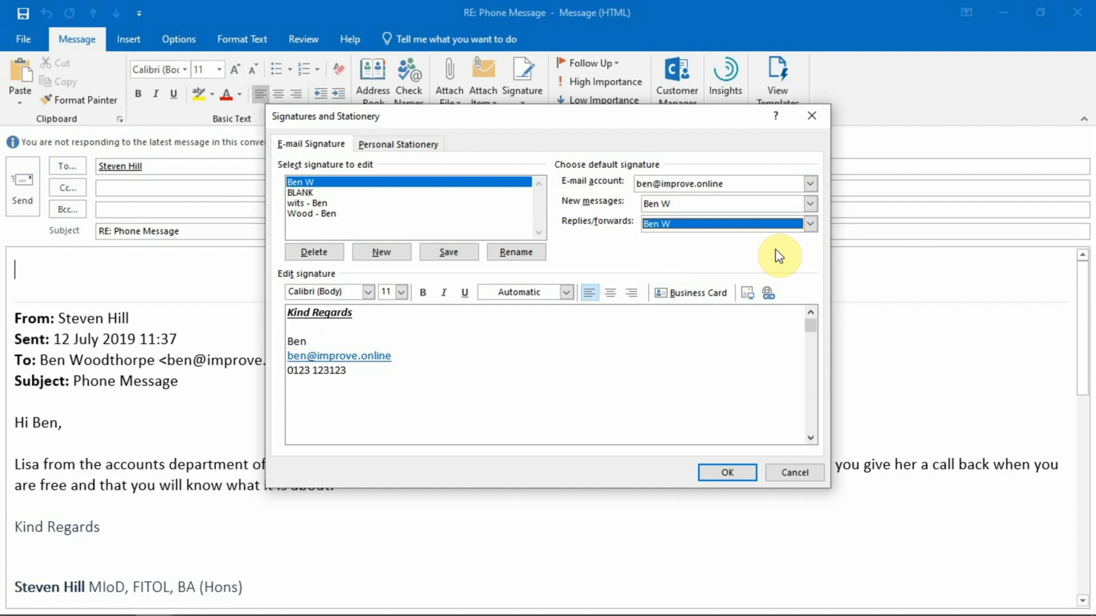
left_click(810, 224)
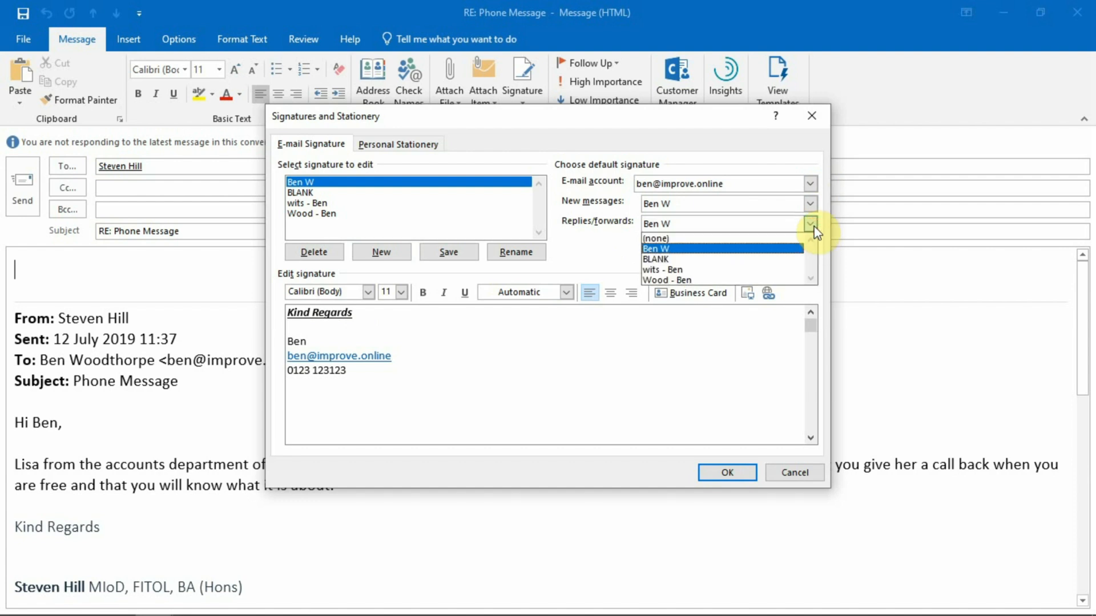
left_click(783, 249)
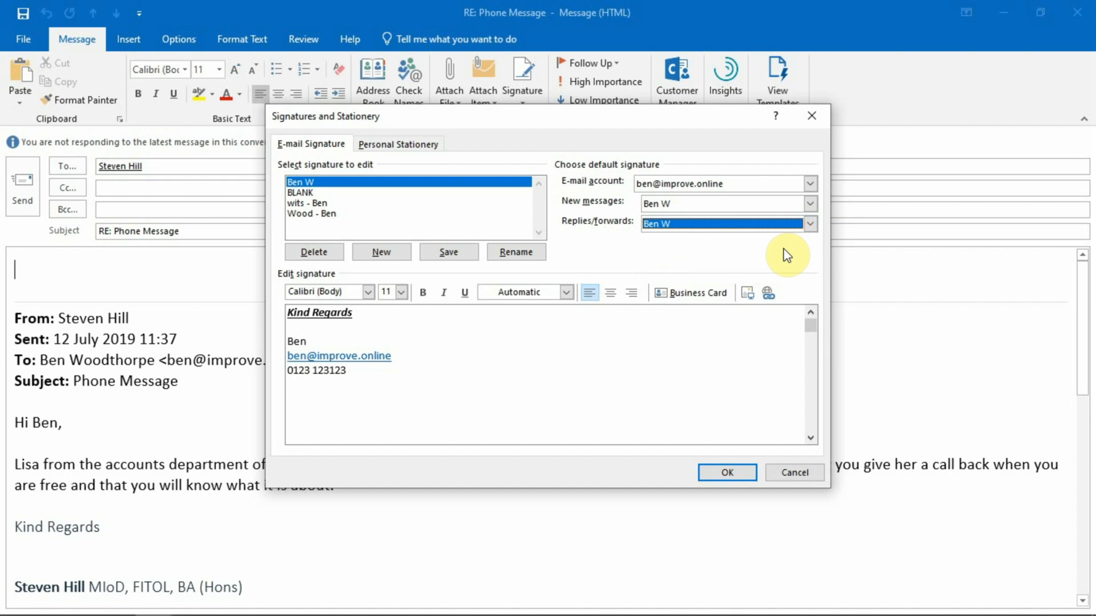
Save the signature settings and confirm a fresh reply includes the signature automatically.
left_click(718, 471)
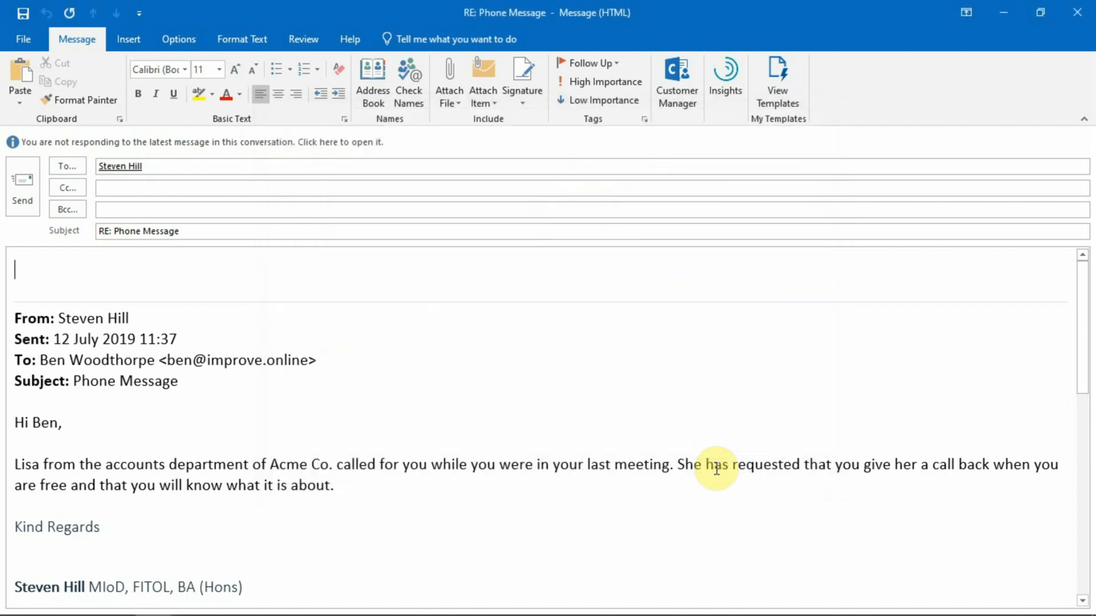
left_click(1077, 11)
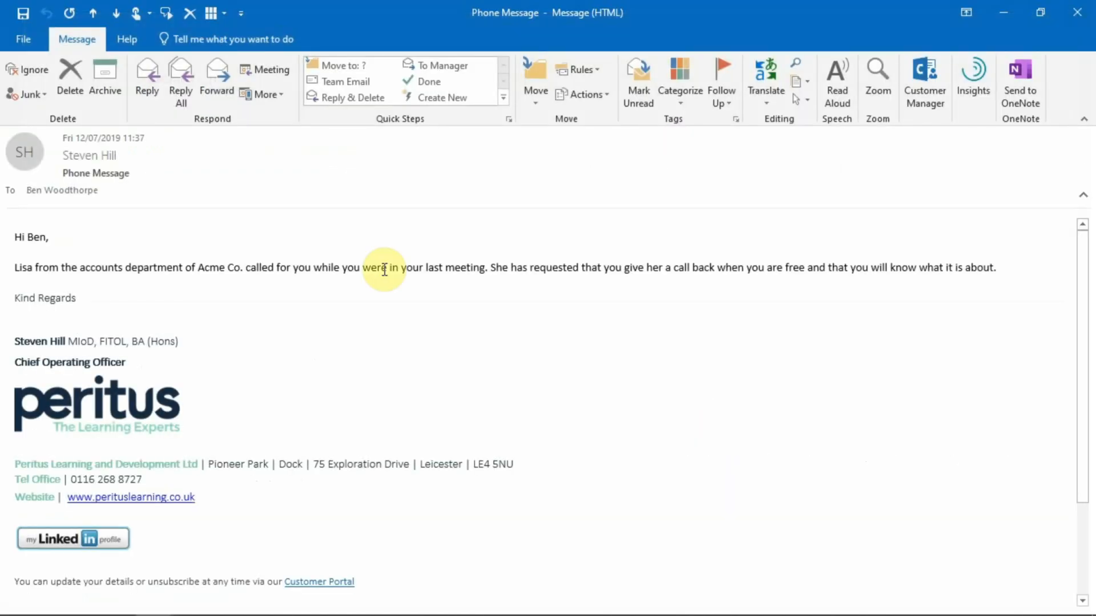
left_click(152, 95)
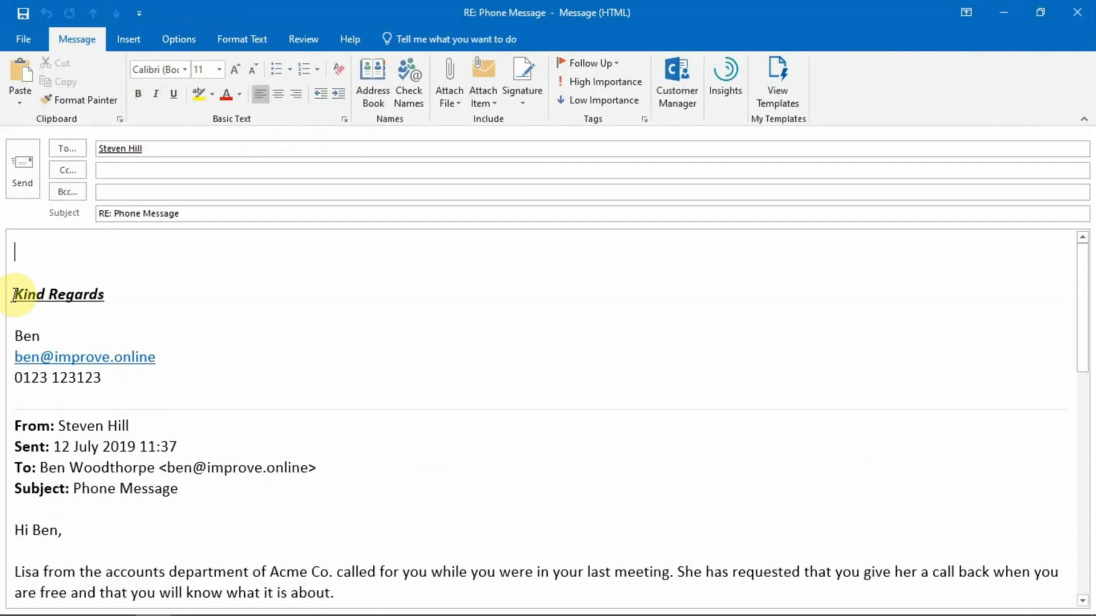
left_click(432, 214)
left_click(1077, 12)
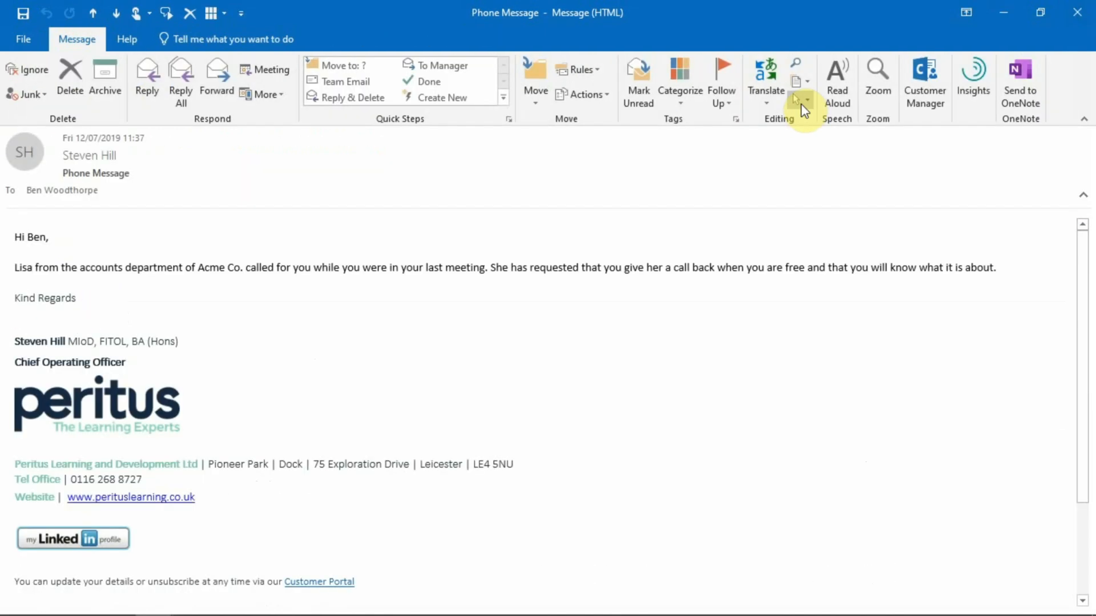
left_click(1075, 11)
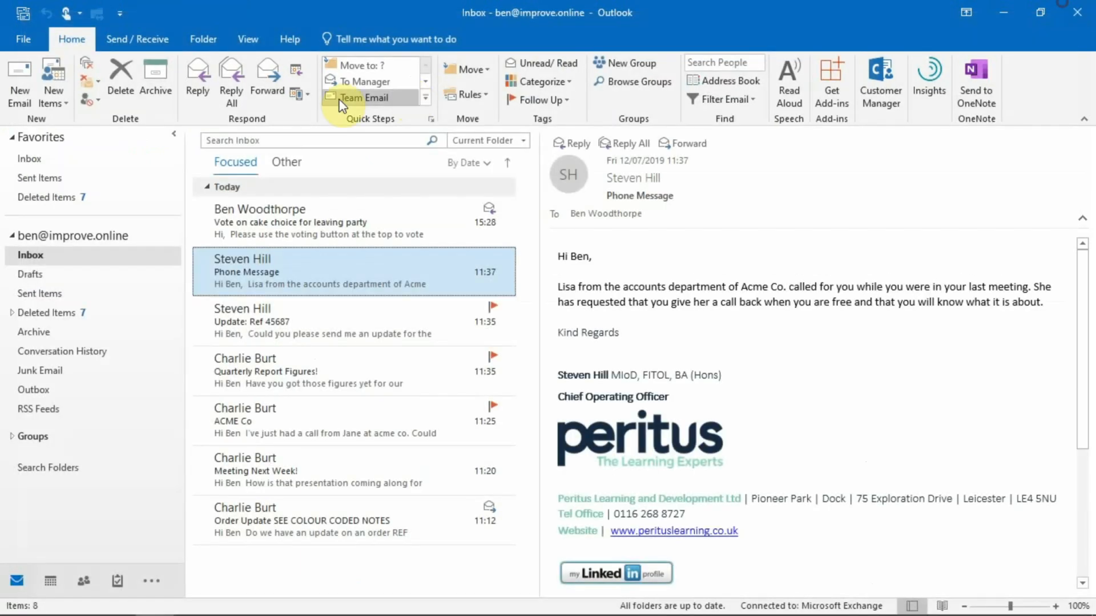
Check that a new email also gets the signature and view the available signatures.
left_click(12, 86)
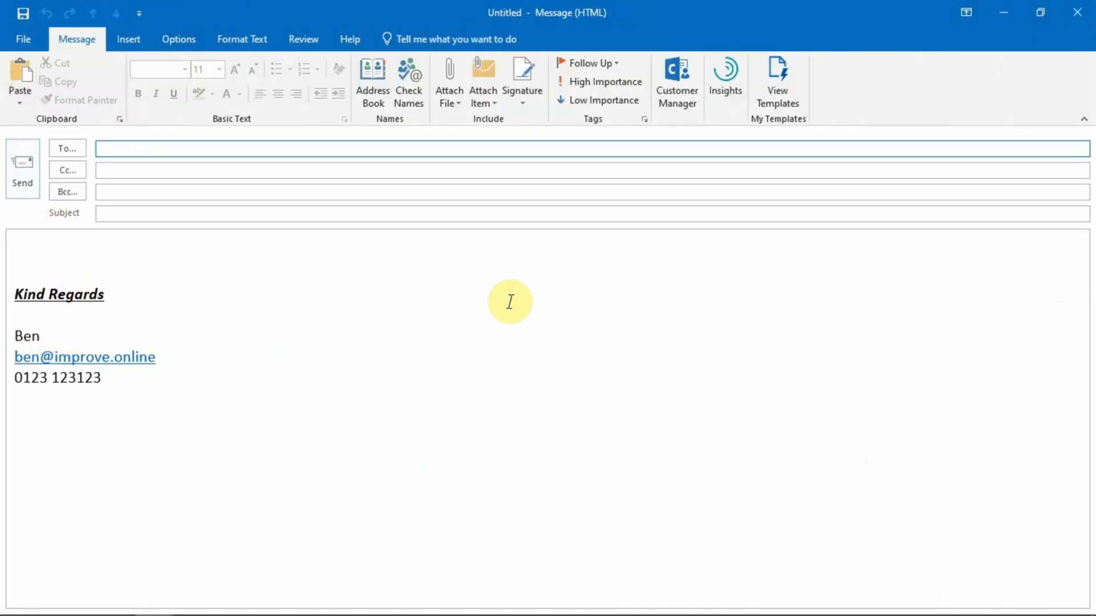
left_click(521, 92)
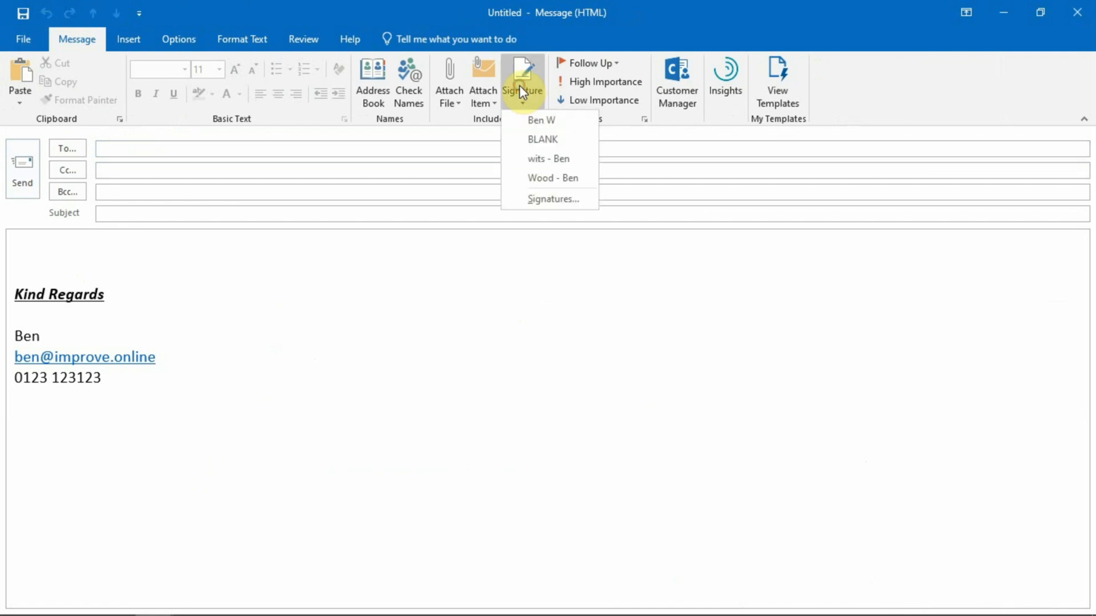
left_click(519, 86)
left_click(1077, 12)
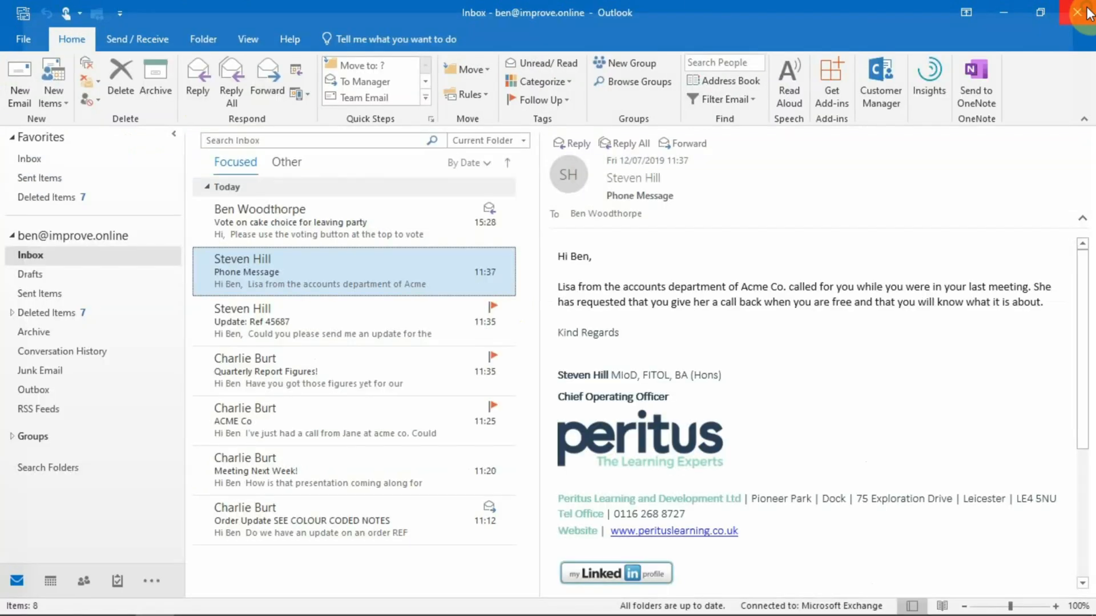
left_click(6, 42)
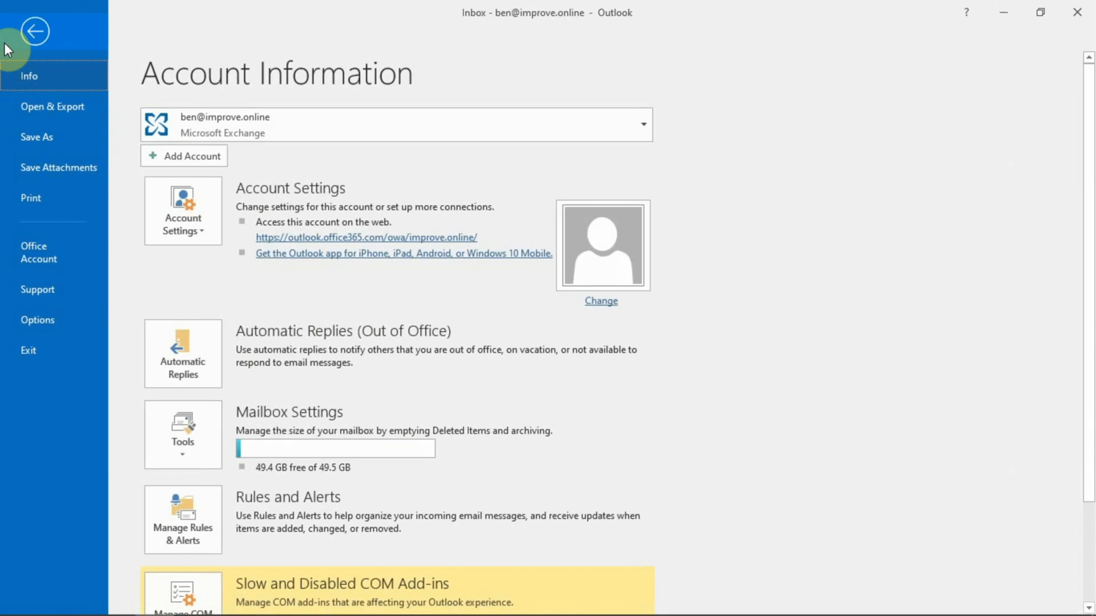
left_click(29, 318)
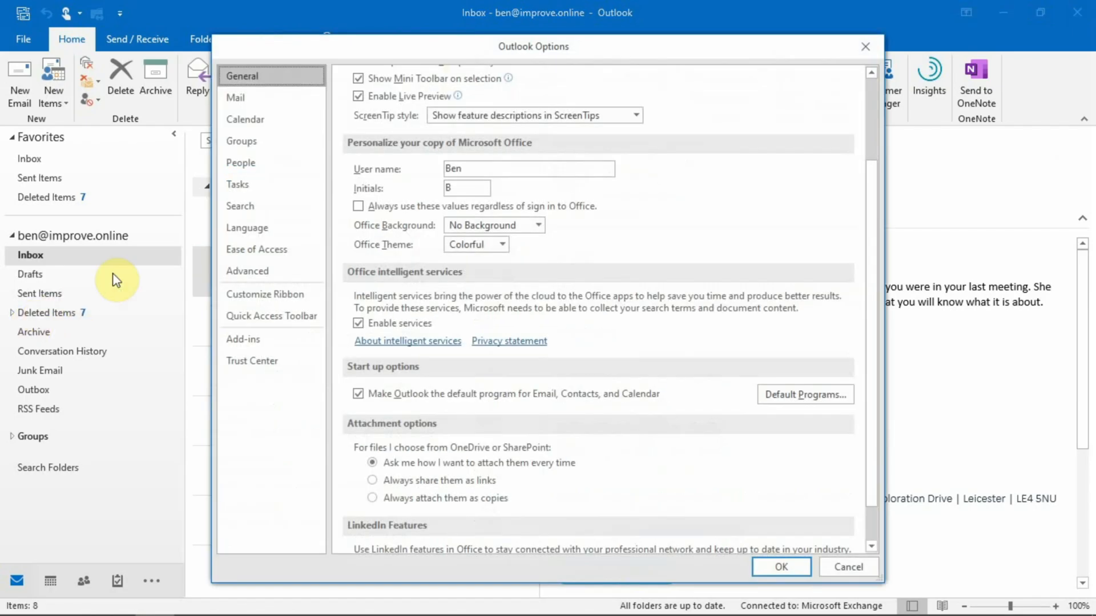
left_click(240, 106)
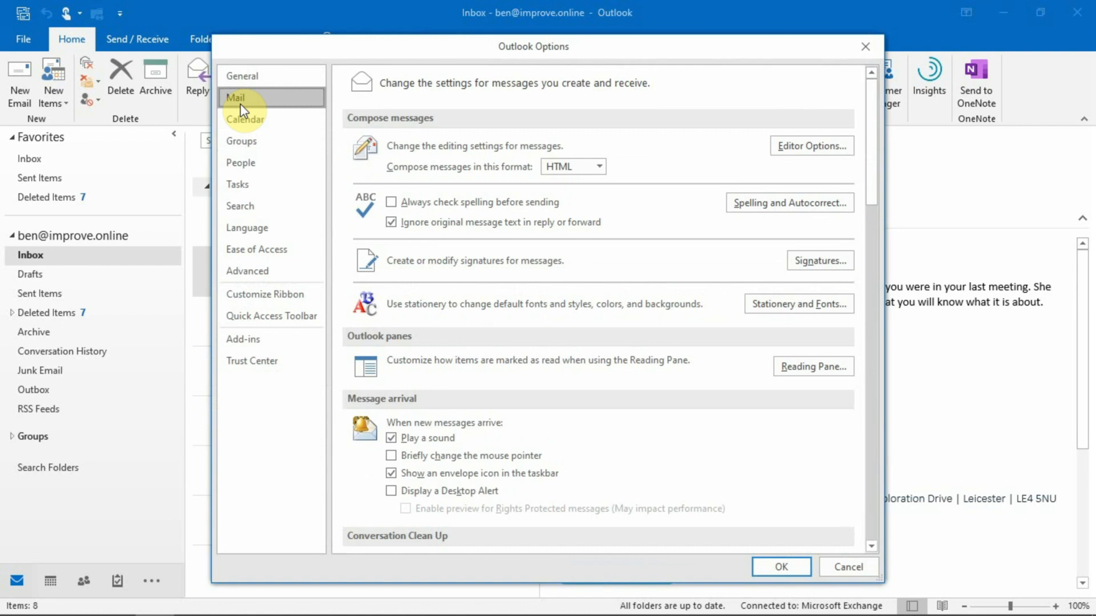
left_click(801, 259)
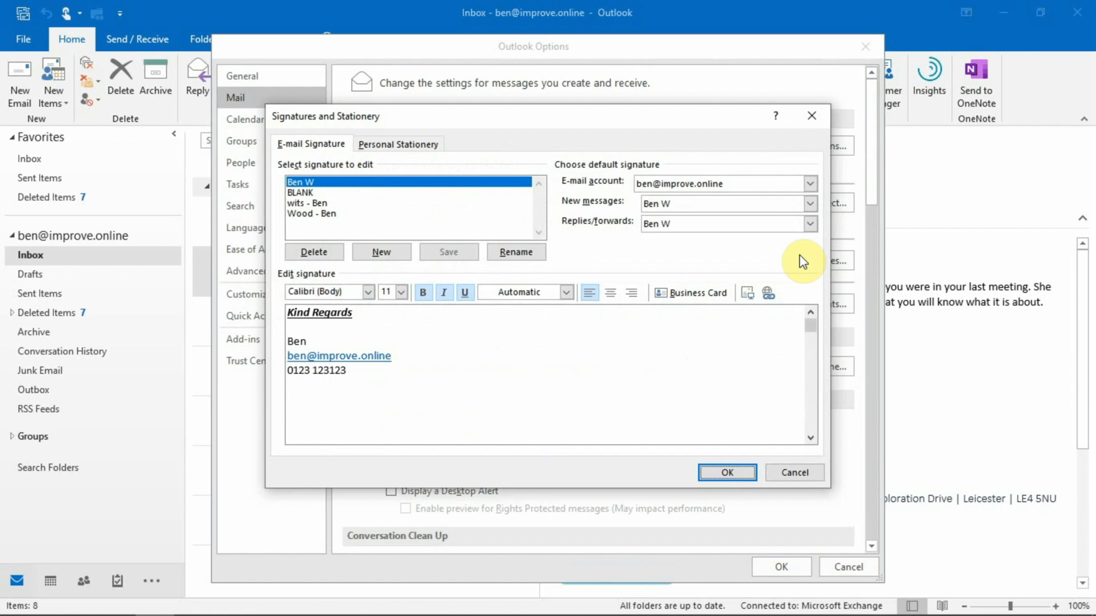
left_click(816, 113)
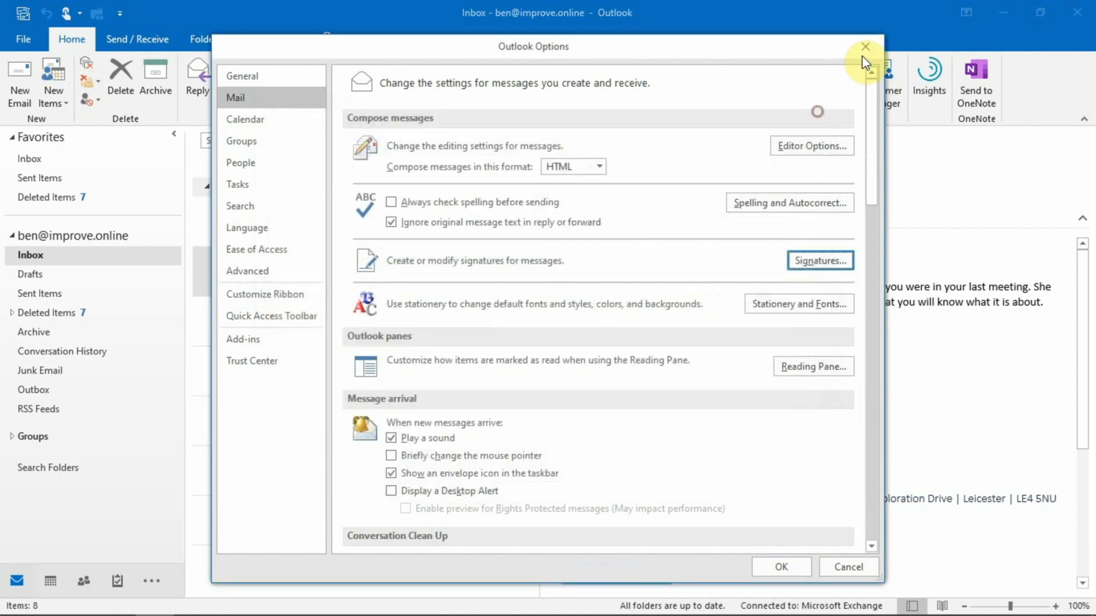
left_click(865, 48)
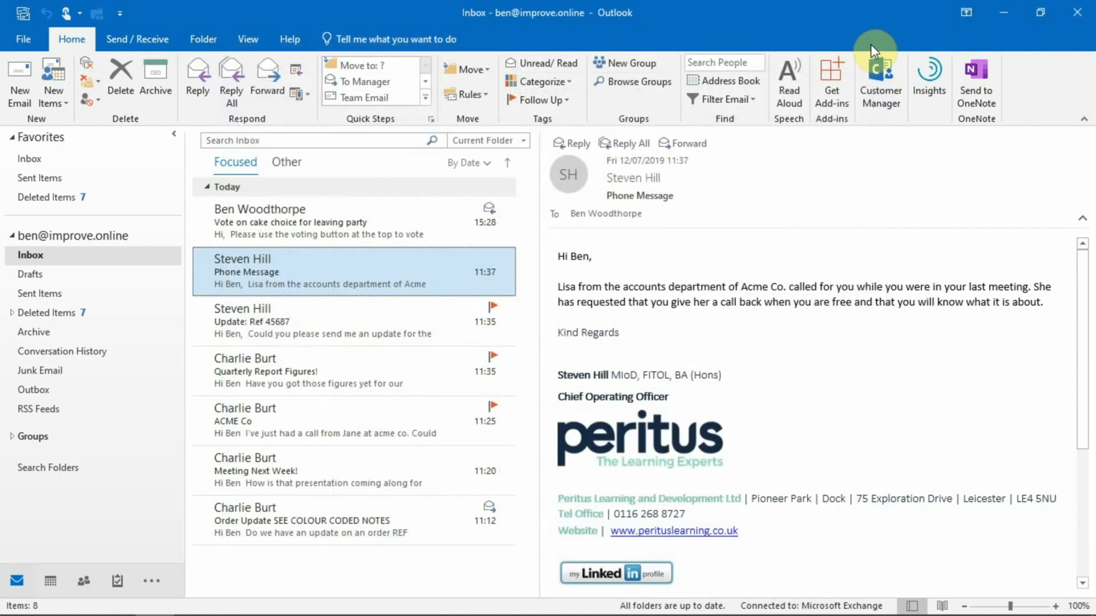